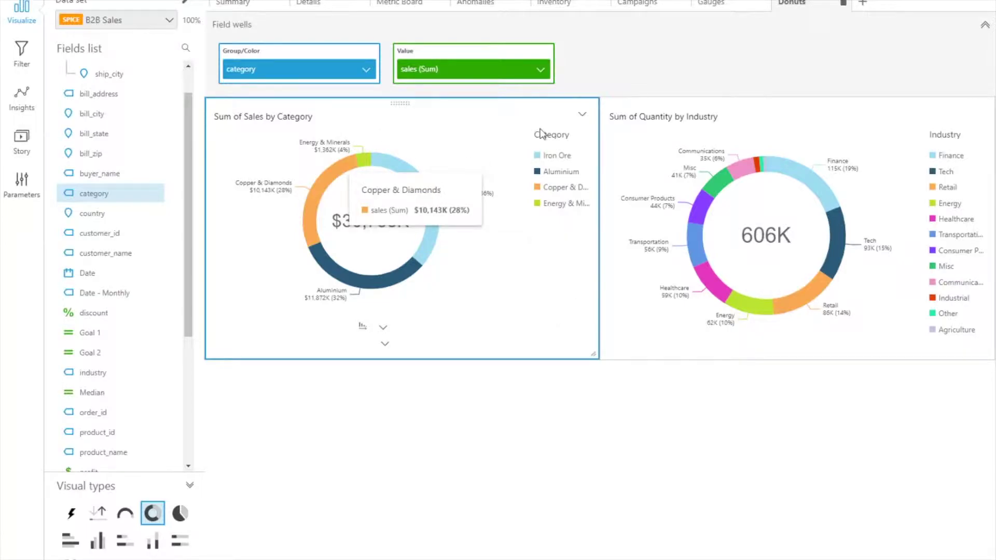
Add a new visual below the existing donuts and make it a donut chart.
click(70, 2)
click(70, 2)
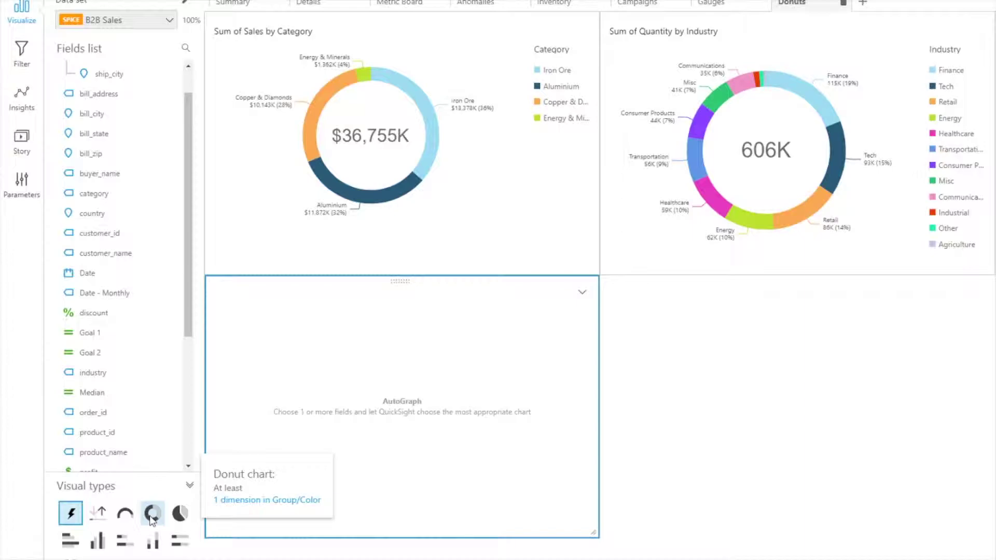
click(152, 515)
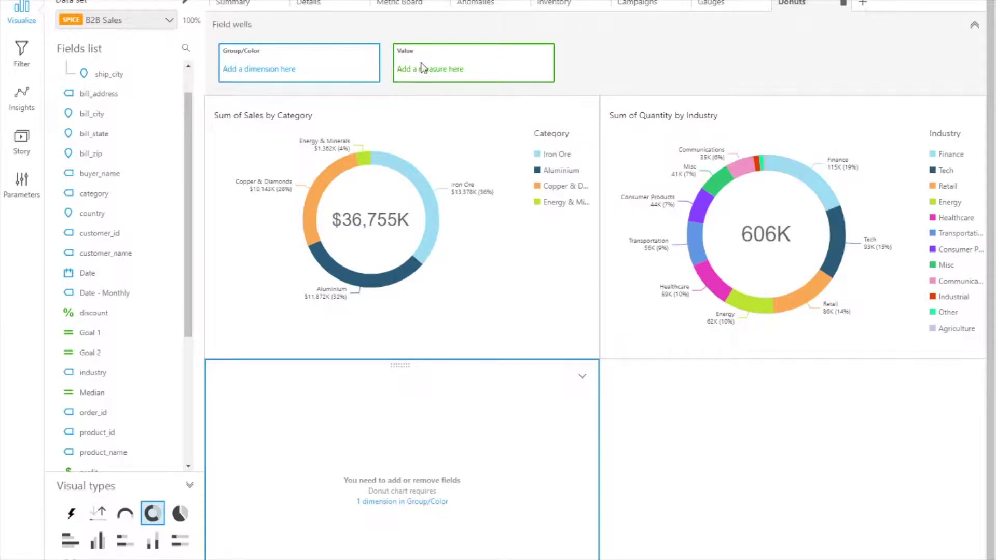
scroll(188, 353, down, 1)
Fill the donut with profit (Sum) as Value and segment as Group/Color, then maximize it.
drag(187, 353, 194, 434)
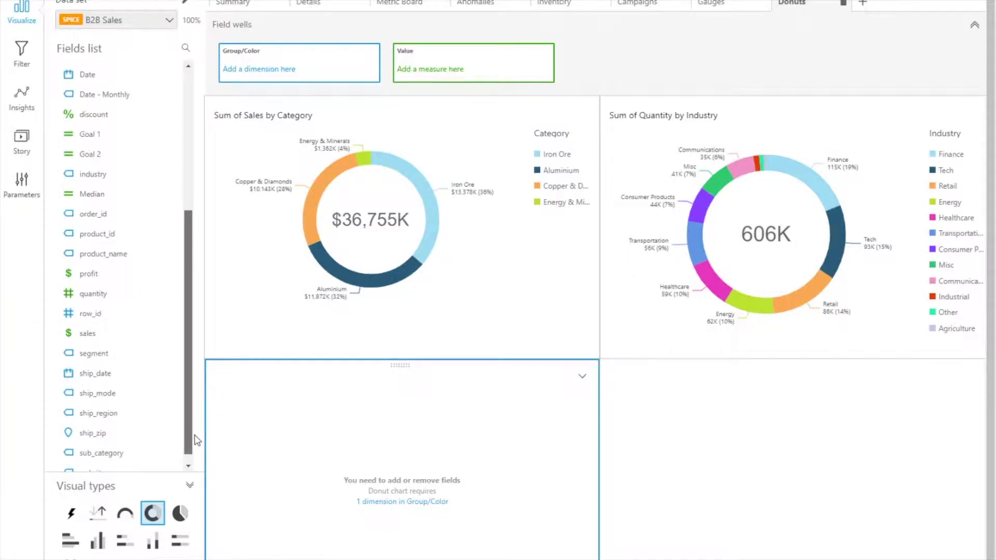
click(130, 277)
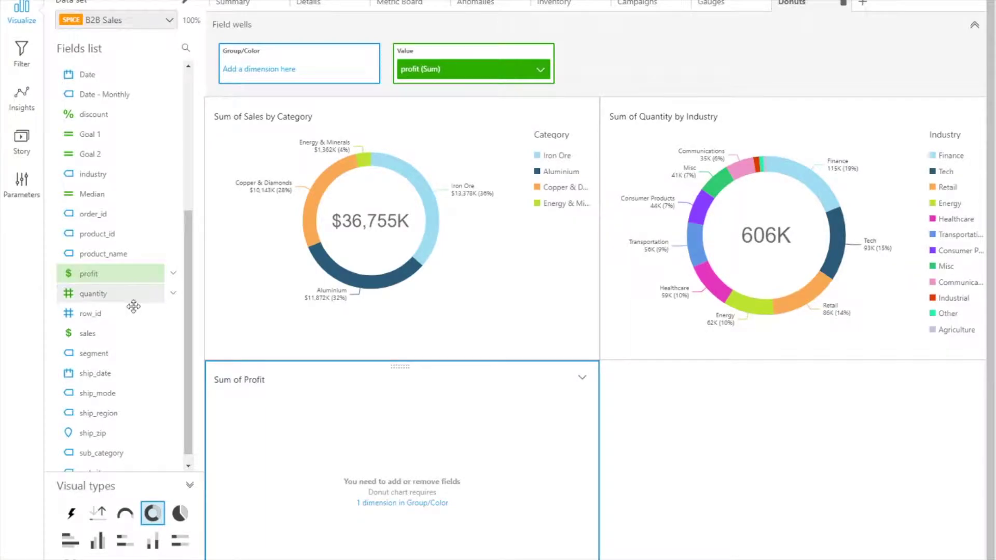
scroll(134, 319, down, 1)
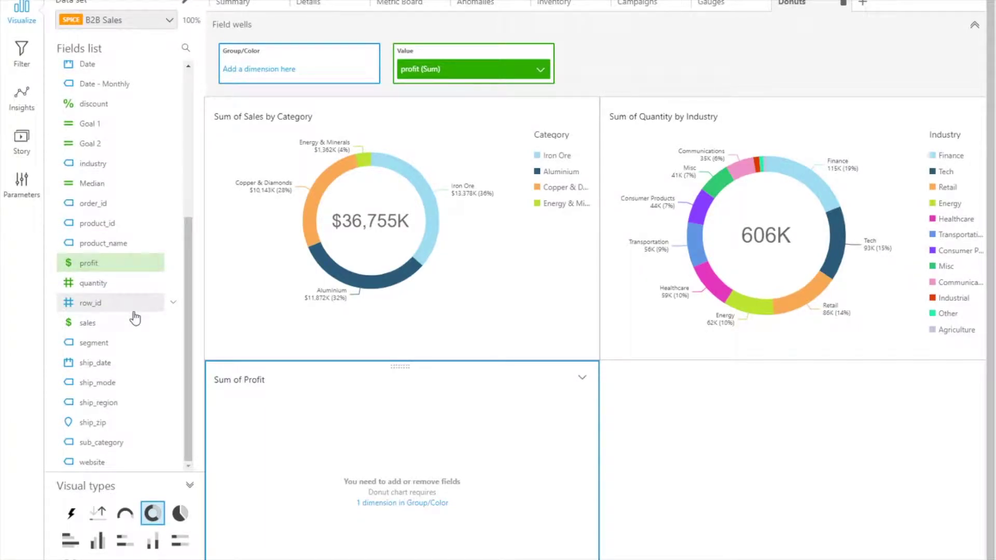
click(131, 346)
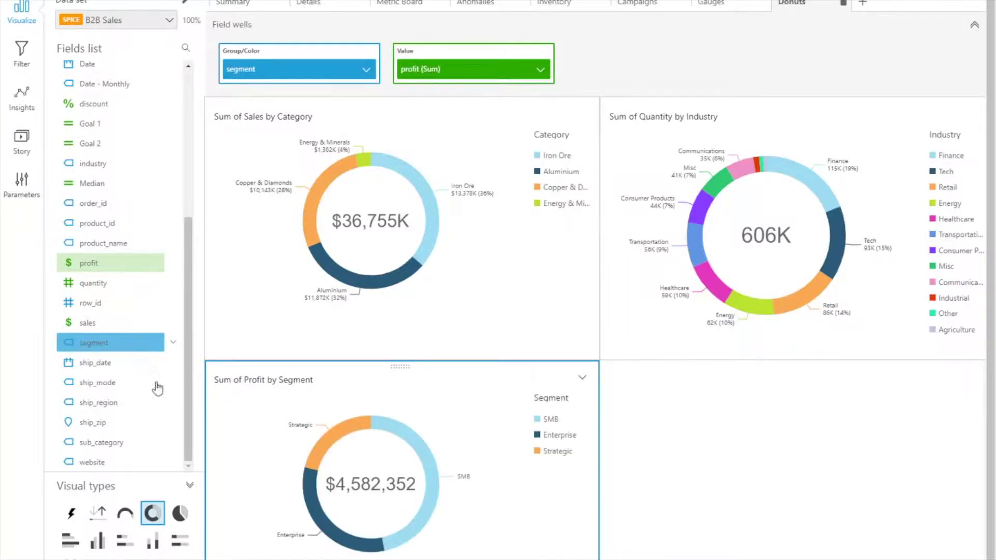
mouse_move(323, 532)
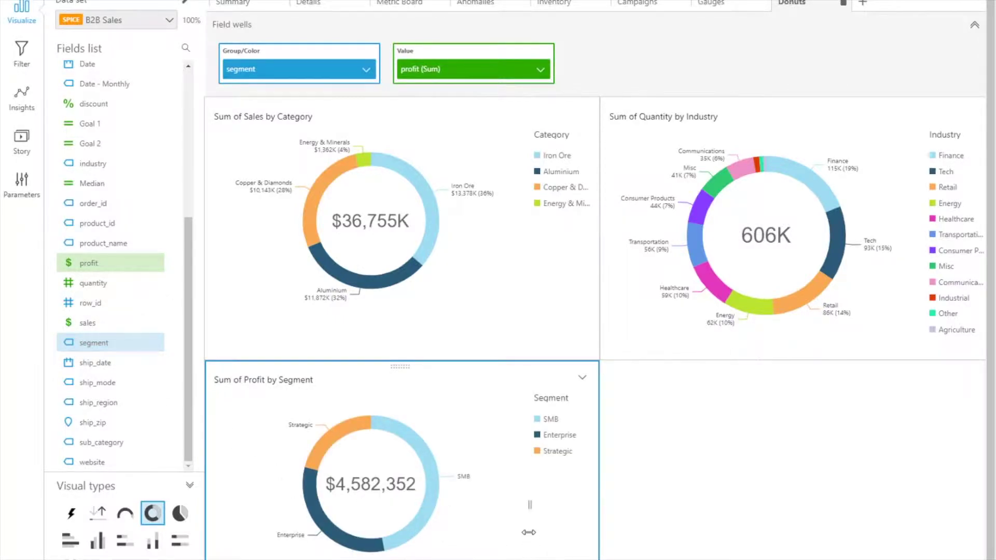
click(583, 378)
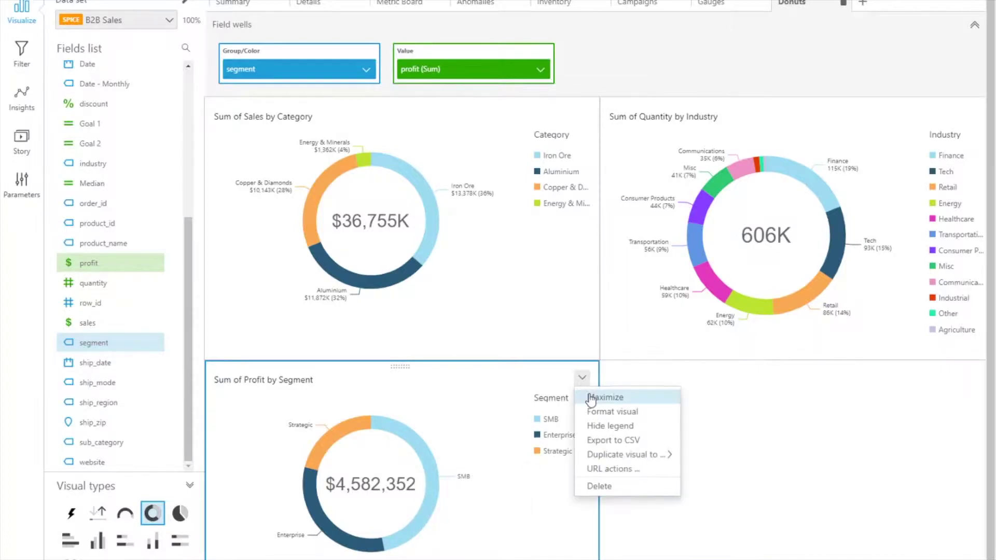
click(592, 394)
In Format visual, set the donut size to Large, keeping the total shown in the centre.
mouse_move(456, 313)
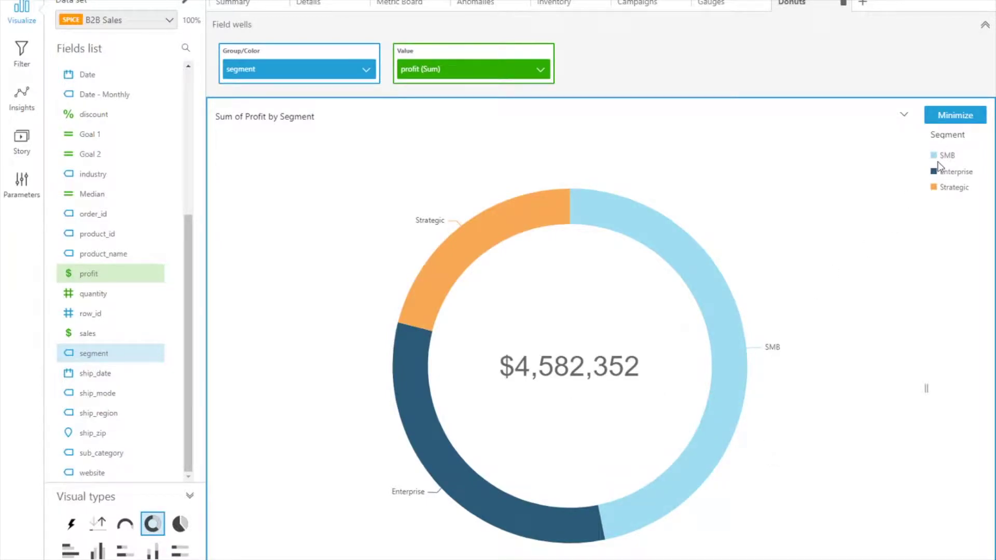
click(904, 116)
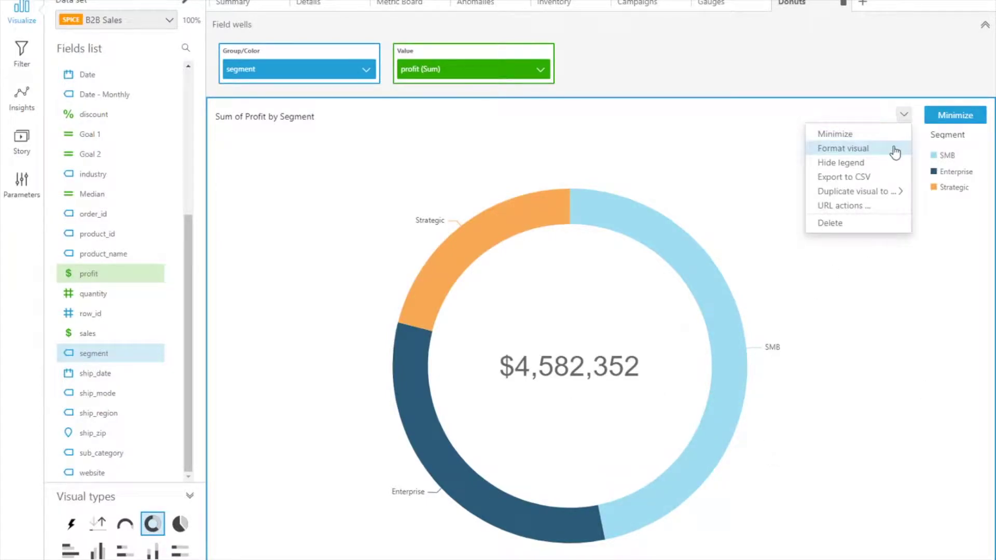
click(893, 150)
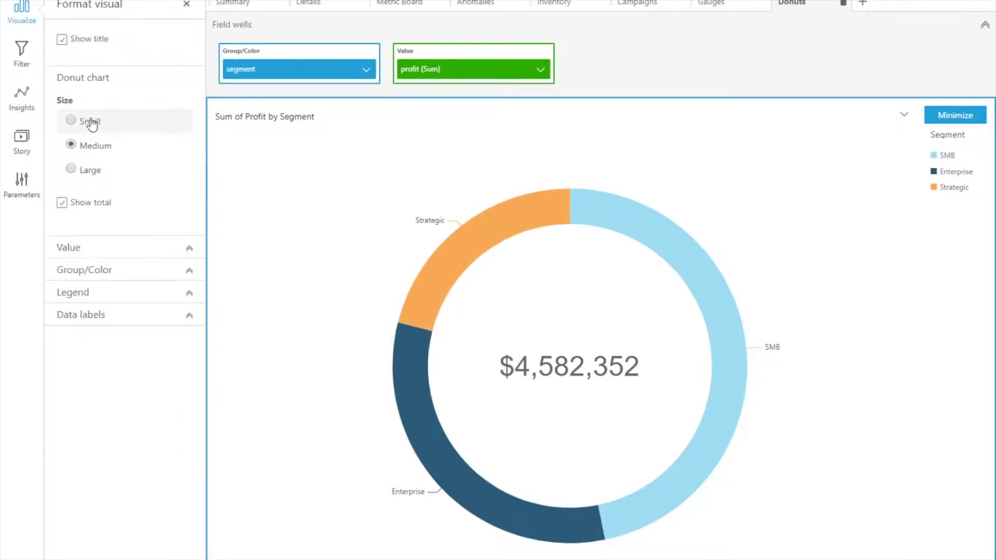
click(88, 177)
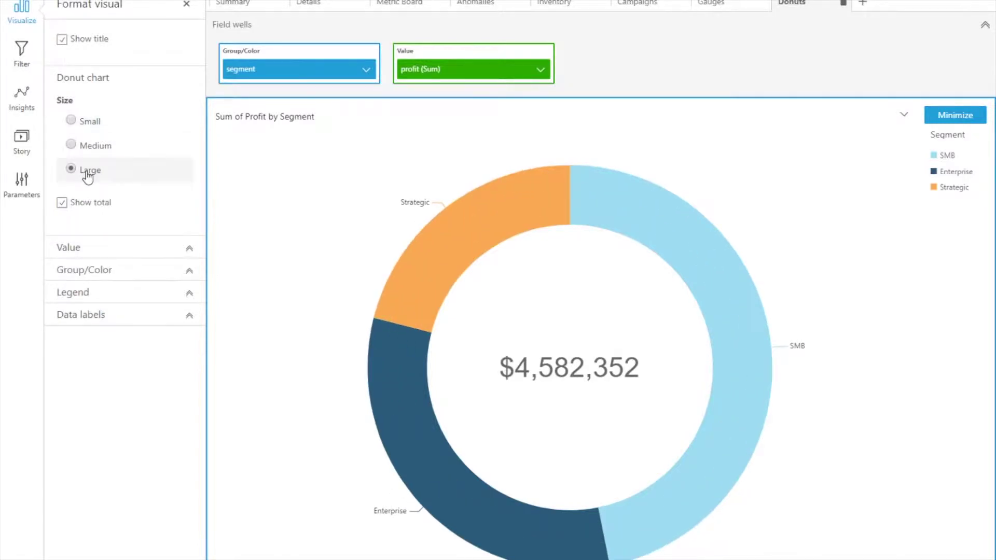
click(74, 209)
click(76, 213)
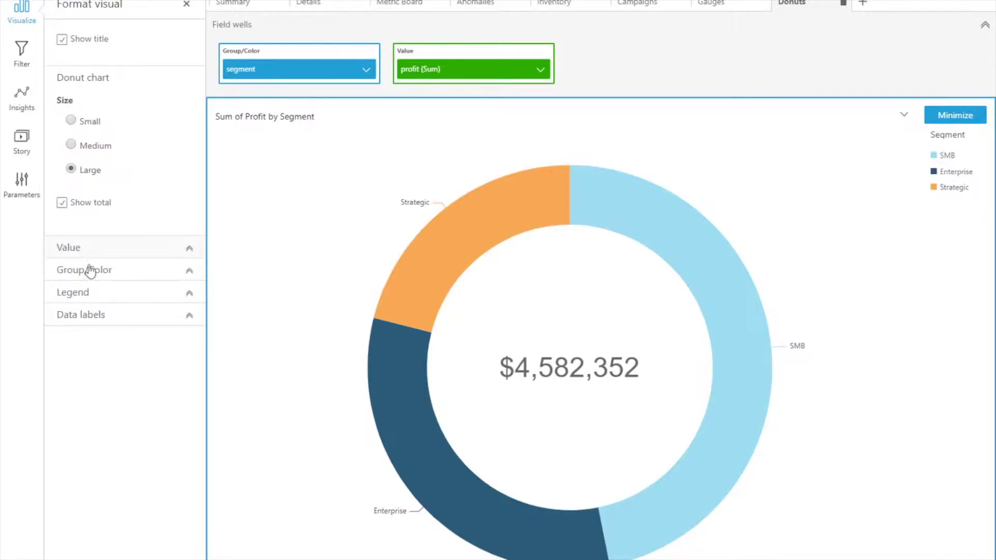
Place the donut's data labels Outside and show each segment's value and percentage.
click(102, 321)
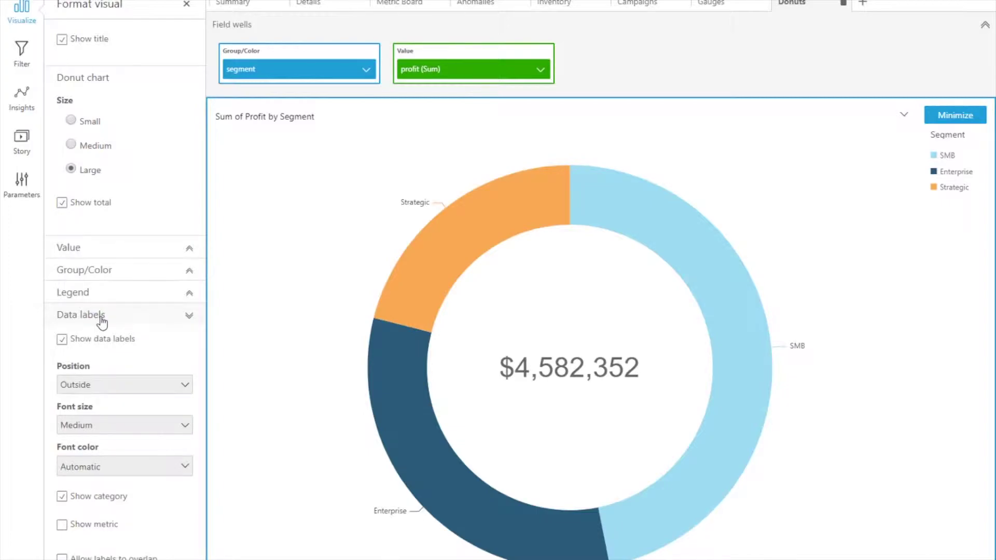
click(95, 387)
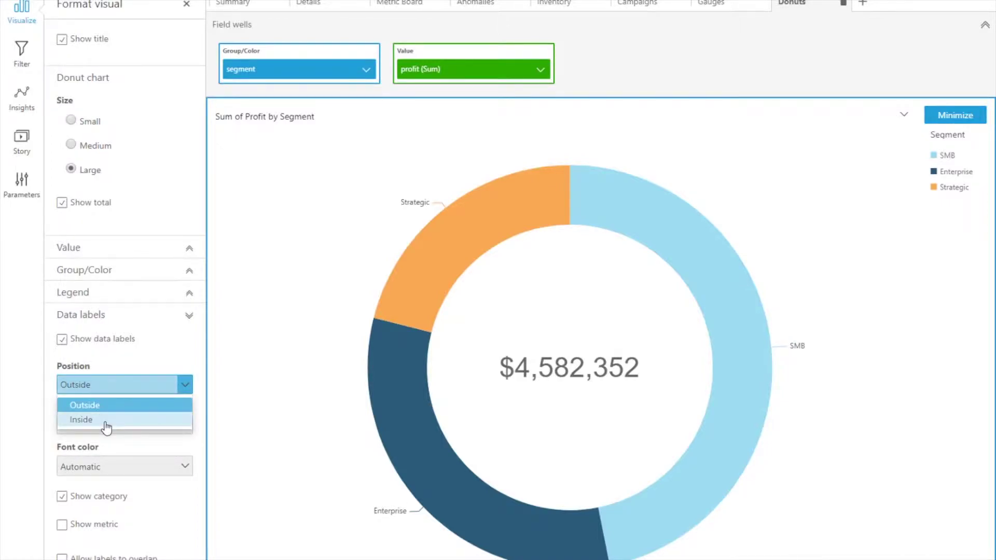
click(106, 420)
click(100, 387)
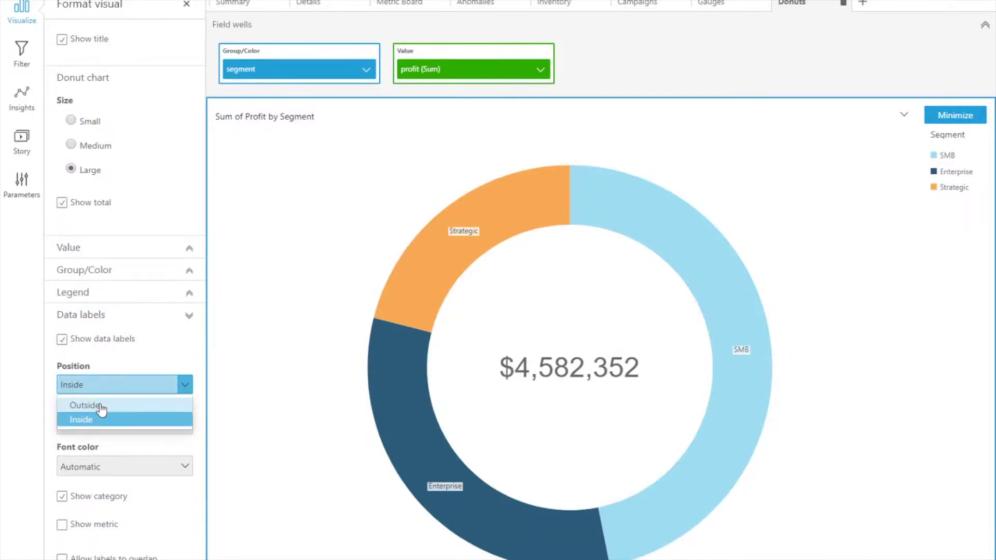
click(98, 407)
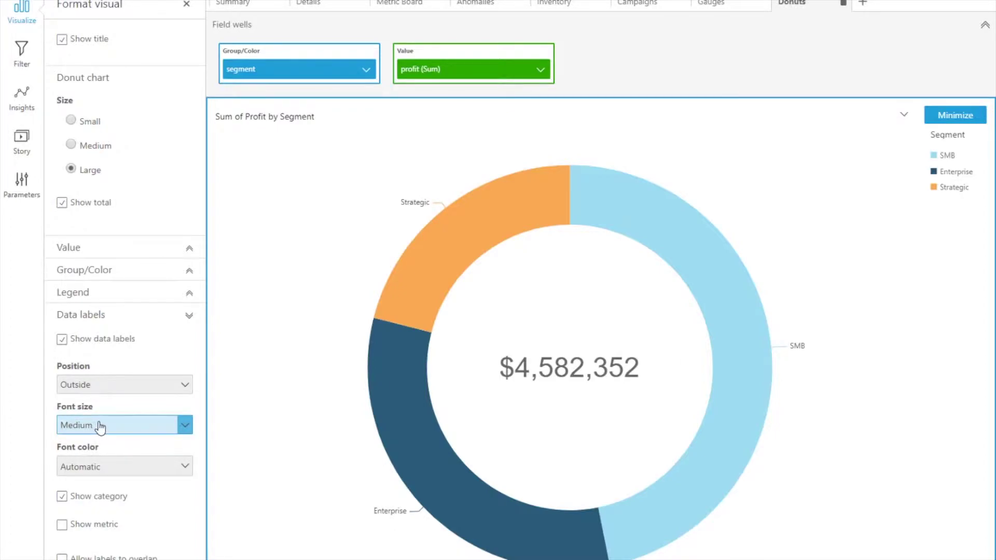
click(62, 526)
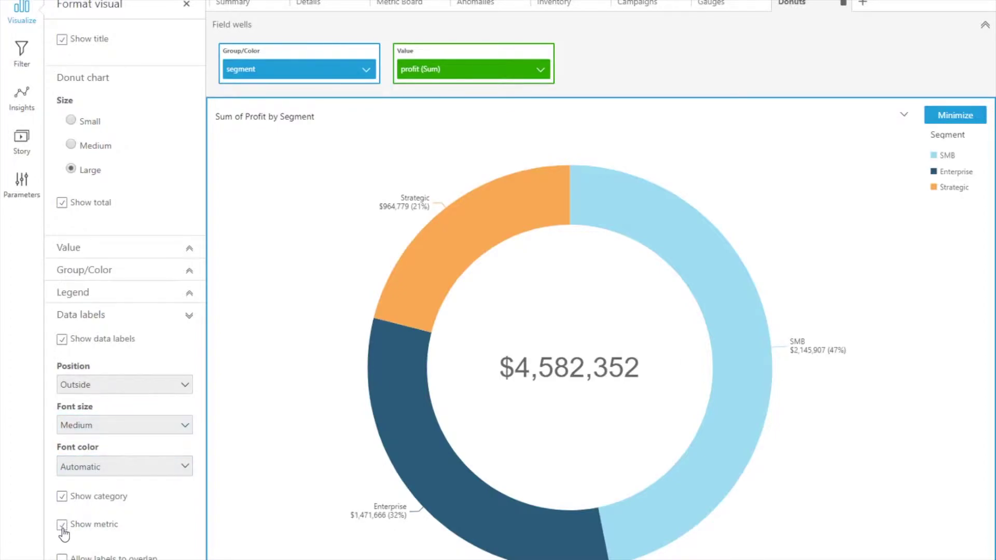
Set the data label font size to Large, keeping category names on the labels.
click(94, 425)
click(94, 472)
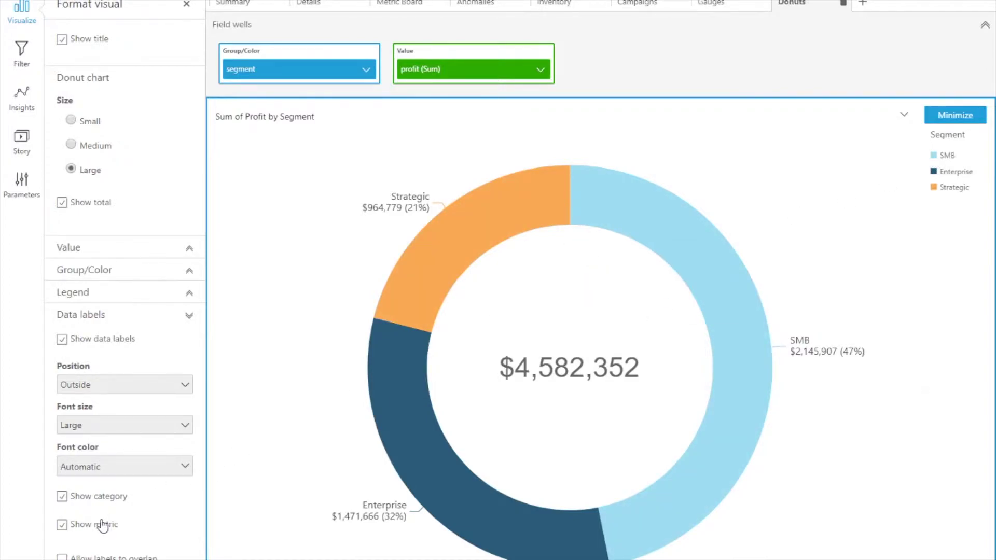
click(103, 498)
click(102, 498)
click(187, 5)
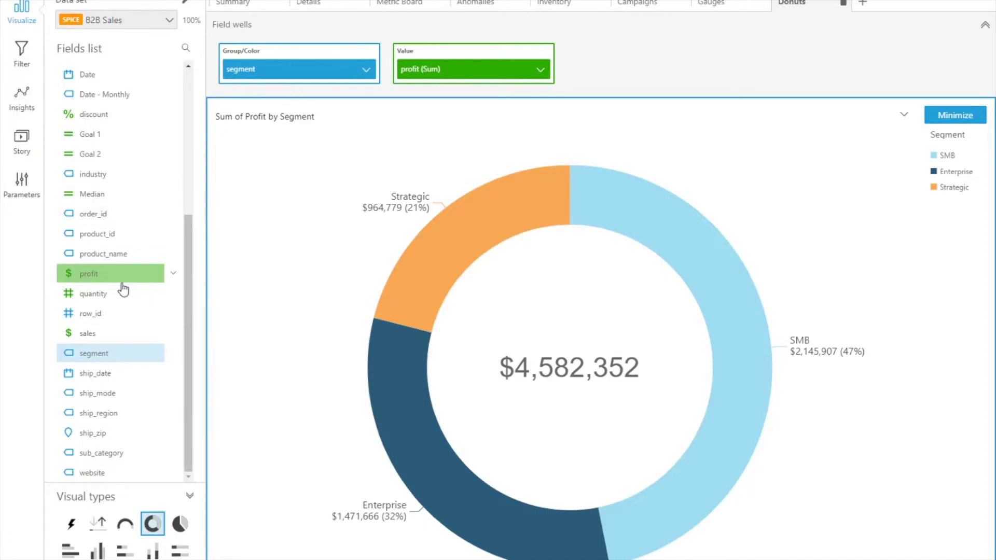
Drag industry into Group/Color so the donut splits profit by industry.
scroll(128, 368, up, 1)
scroll(127, 367, up, 1)
drag(103, 236, 269, 82)
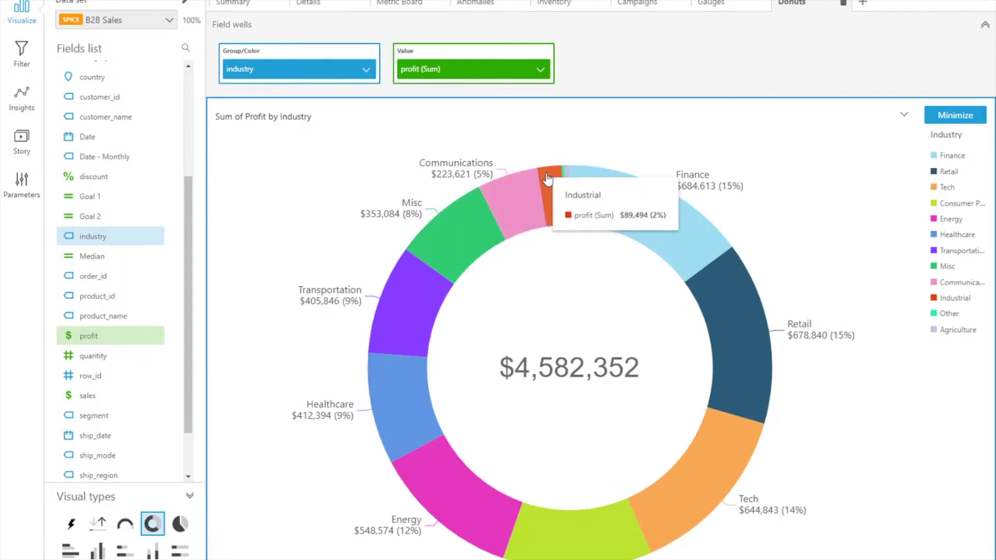
Leave Allow labels to overlap off and return the donut to normal size on the sheet.
click(905, 115)
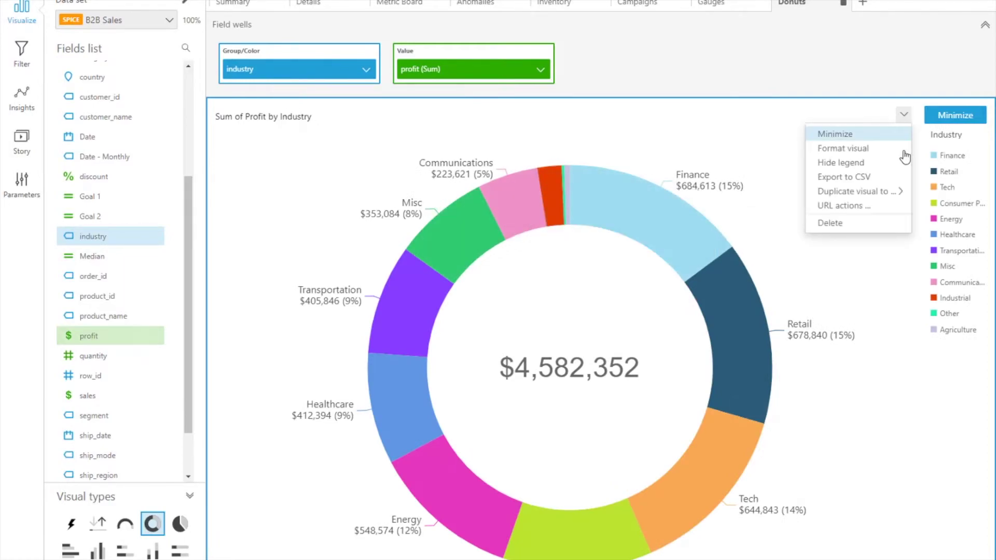
click(861, 149)
click(107, 317)
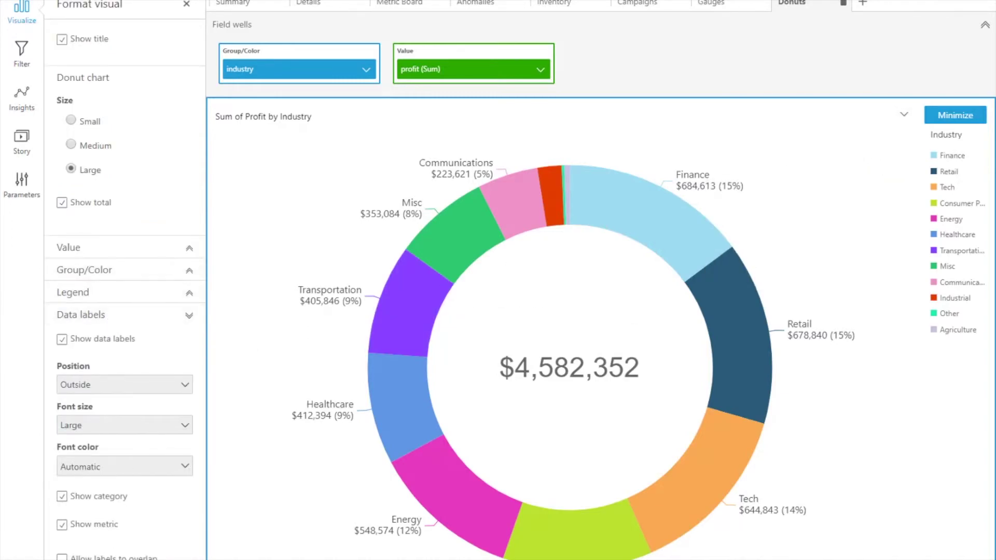
click(91, 558)
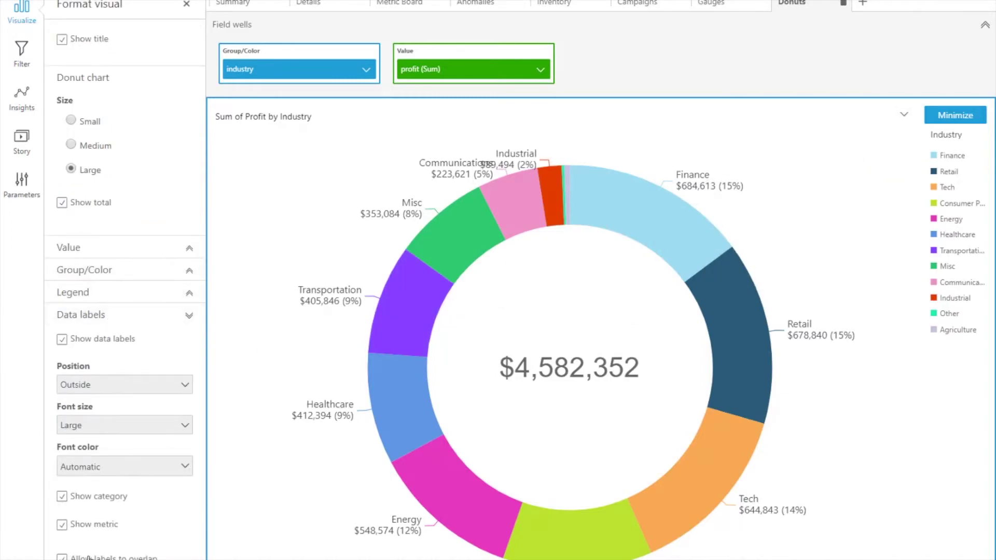
click(89, 558)
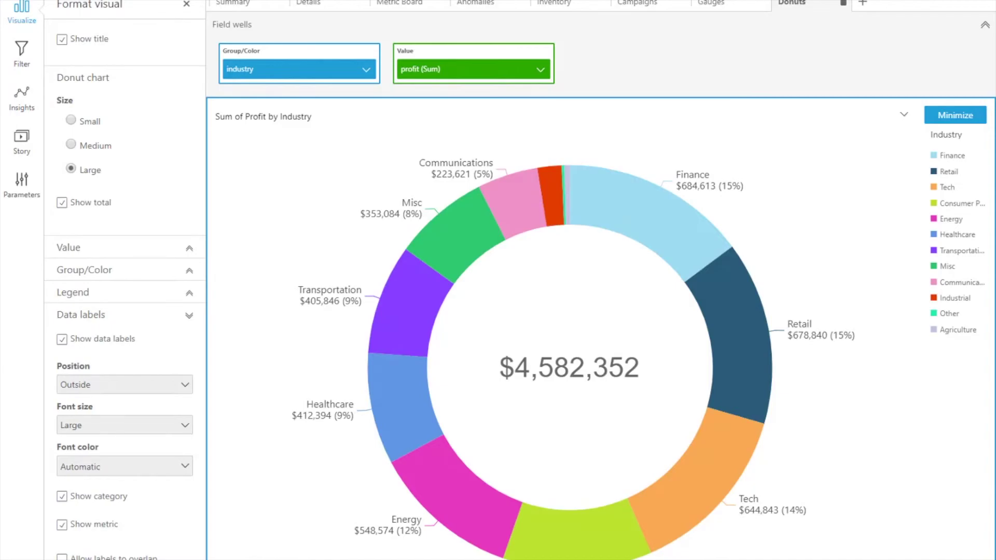
click(954, 116)
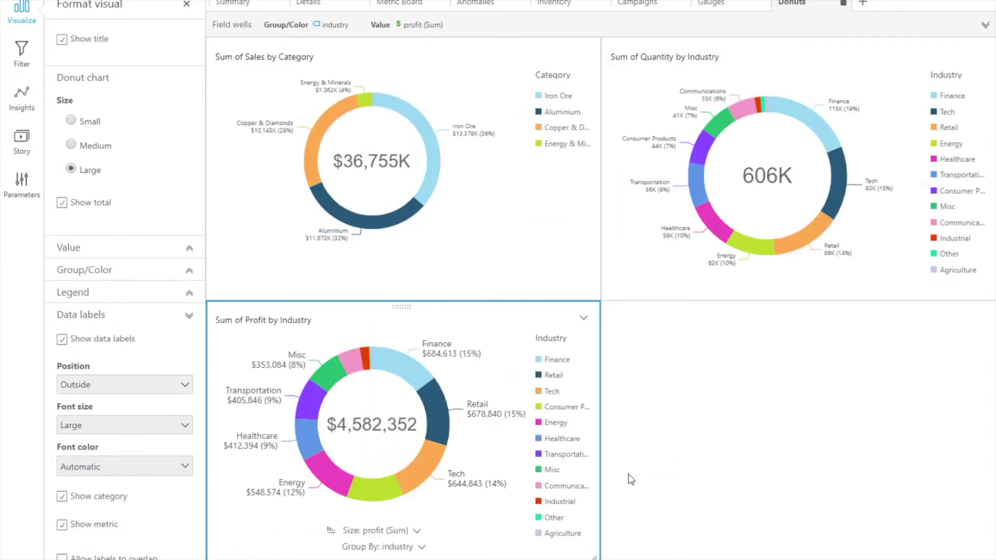